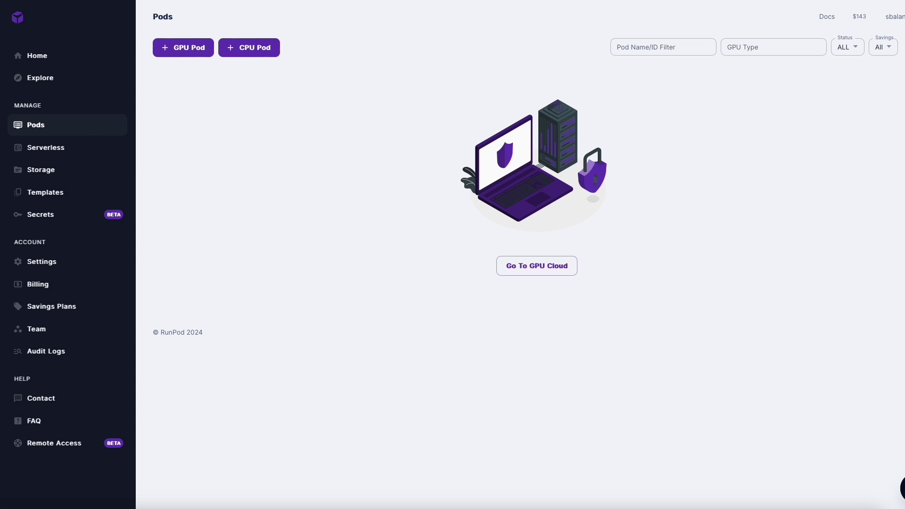
# - Bring up the 1x RTX 3090 deployment with the EndangeredAI Text-Gen template, On-Demand at $0.44/hr
pyautogui.press('Return')
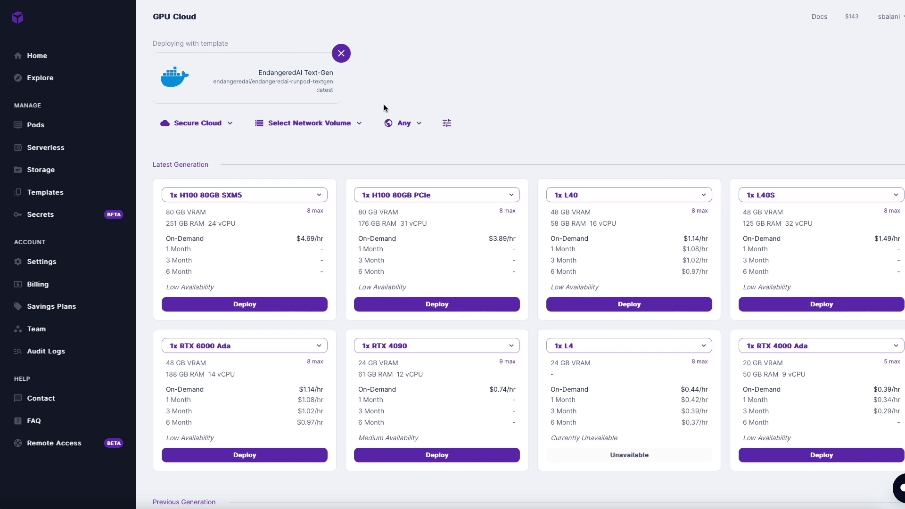
pyautogui.scroll(-8, 340, 303)
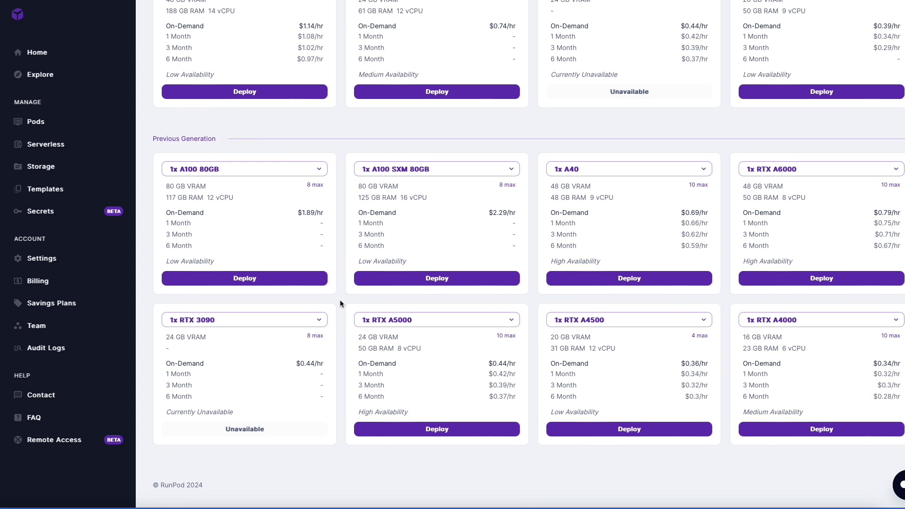
pyautogui.scroll(4, 456, 242)
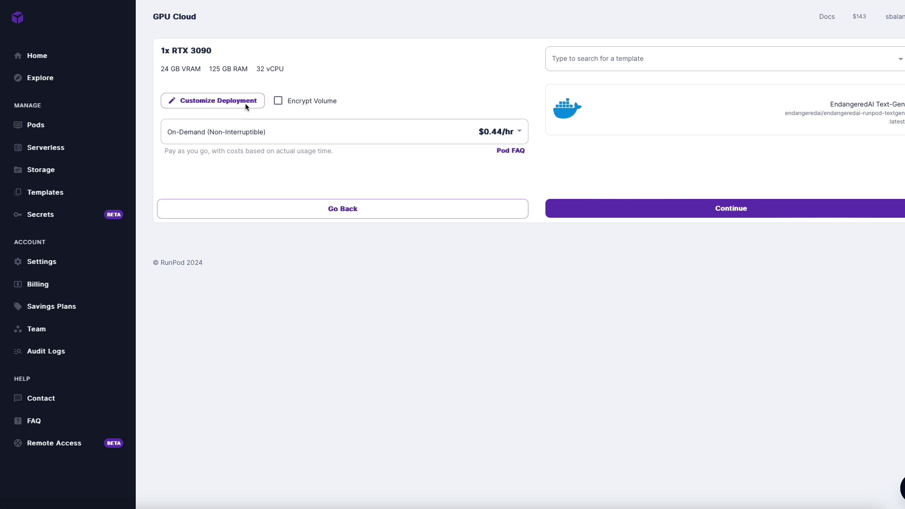
# - Open the deployment customization overrides and expand the environment variables list
pyautogui.click(225, 104)
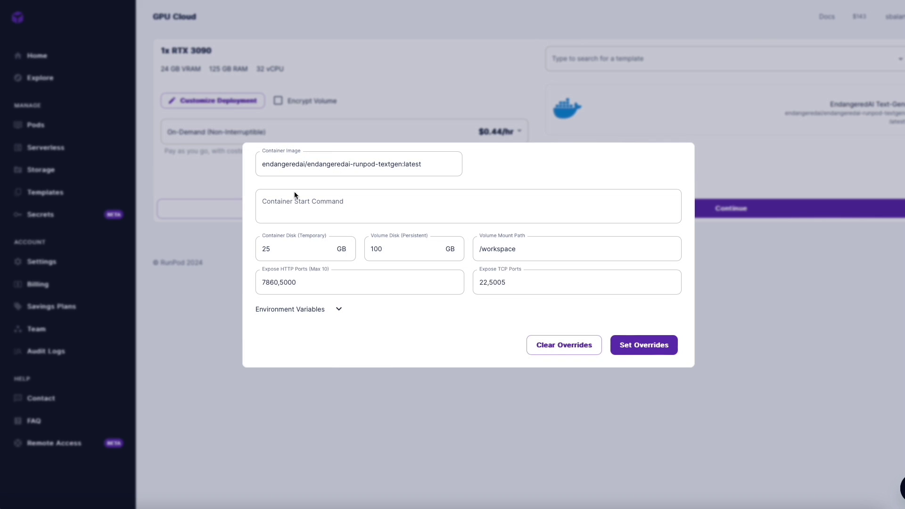
pyautogui.click(337, 308)
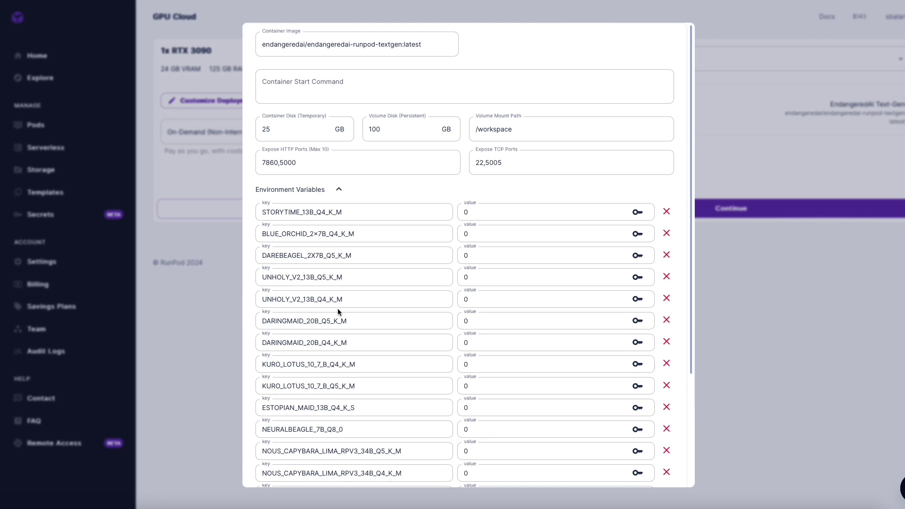
pyautogui.scroll(-1, 337, 308)
pyautogui.scroll(-3, 338, 305)
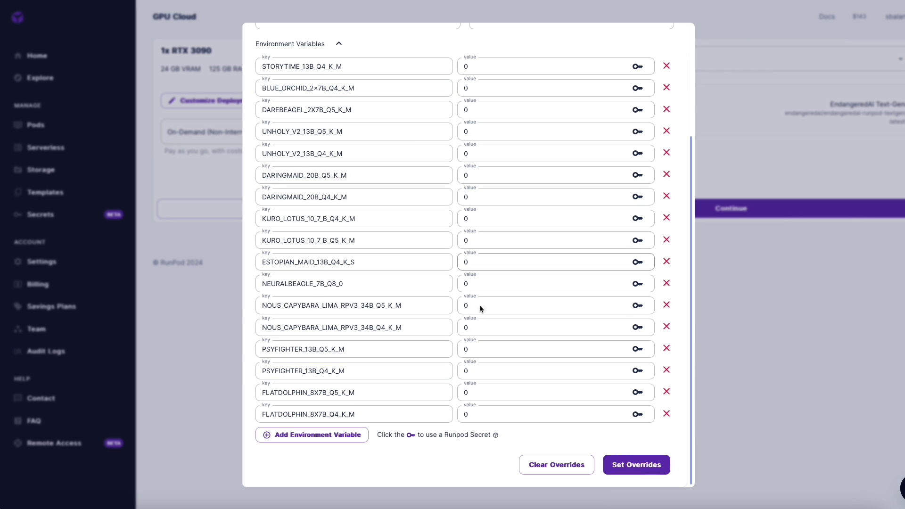
# - Restore DARINGMAID_20B_Q5_K_M to 0 and clear the DAREBEAGEL_2X7B_Q5_K_M value
pyautogui.click(475, 175)
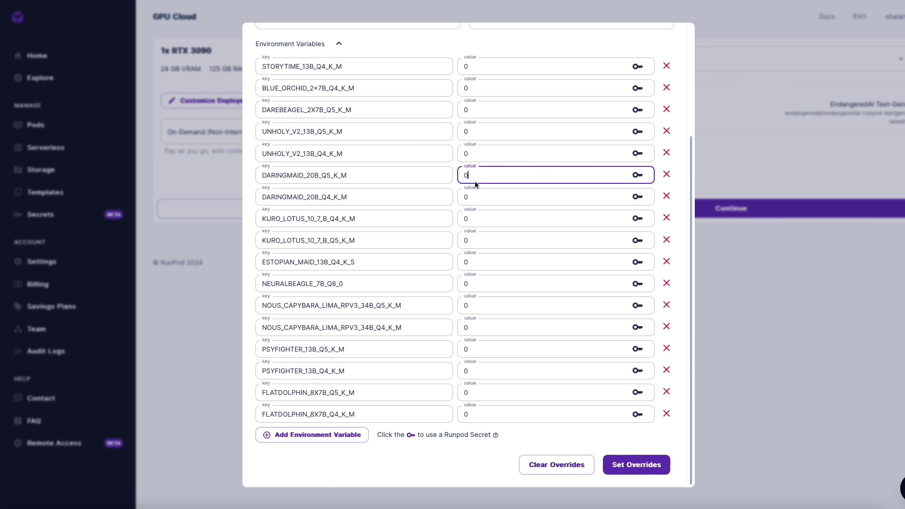
pyautogui.write('1')
pyautogui.press('BackSpace')
pyautogui.write('0')
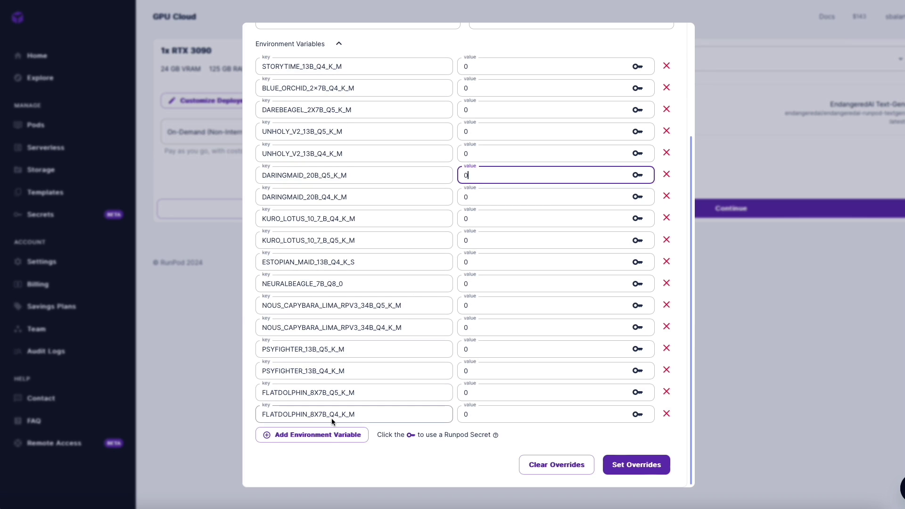
pyautogui.click(476, 111)
pyautogui.press('BackSpace')
# - Set DAREBEAGEL_2X7B_Q5_K_M to 1, apply the overrides and deploy the pod
pyautogui.write('1')
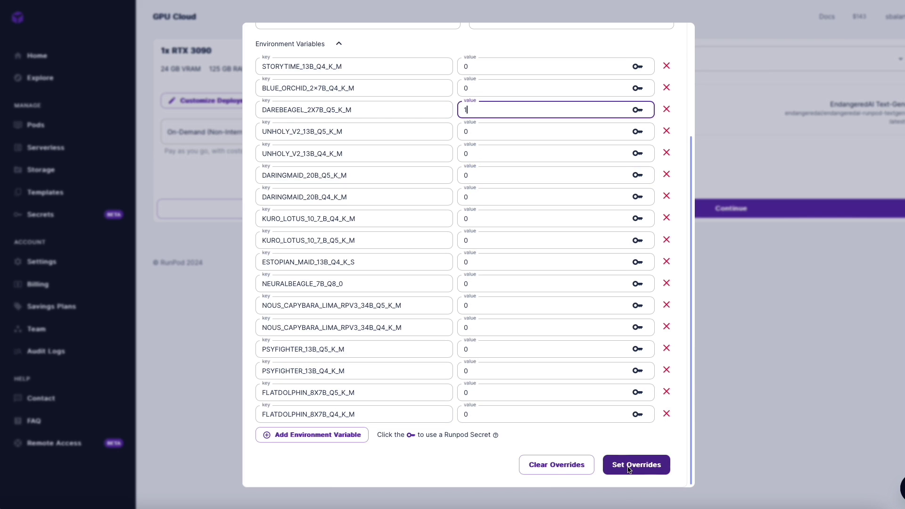
pyautogui.click(628, 468)
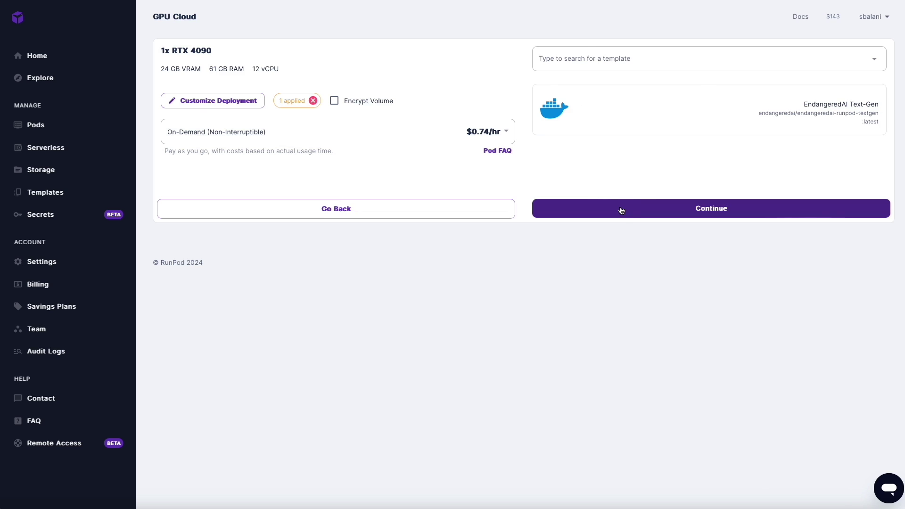
pyautogui.click(621, 209)
pyautogui.click(631, 166)
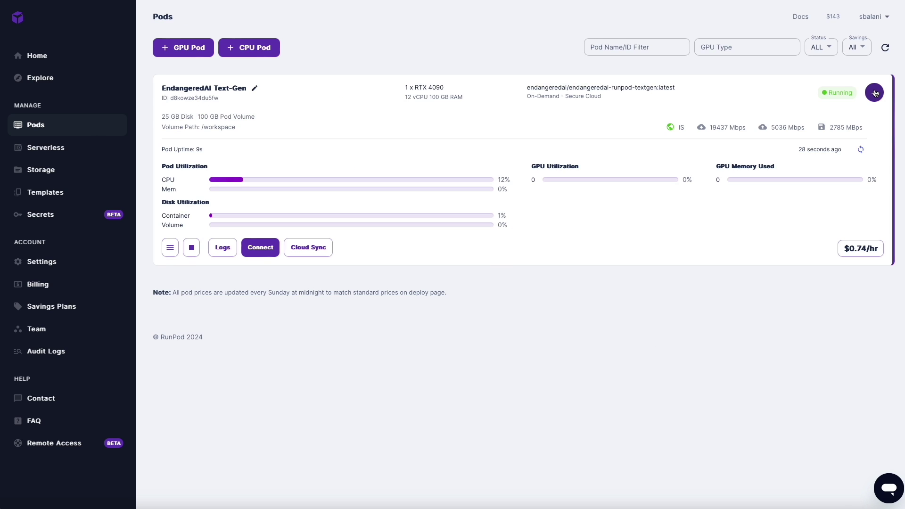
# - Check the running pod's system logs and container logs for the model download
pyautogui.click(222, 250)
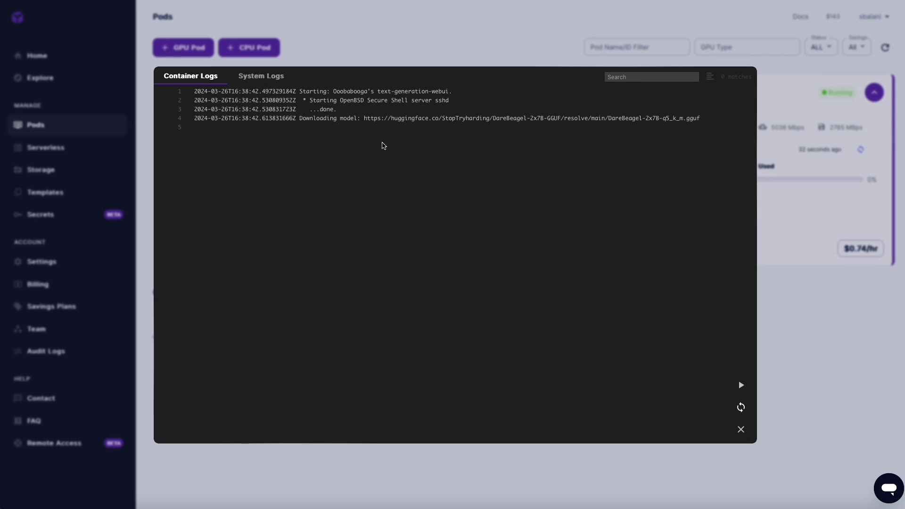
pyautogui.click(261, 75)
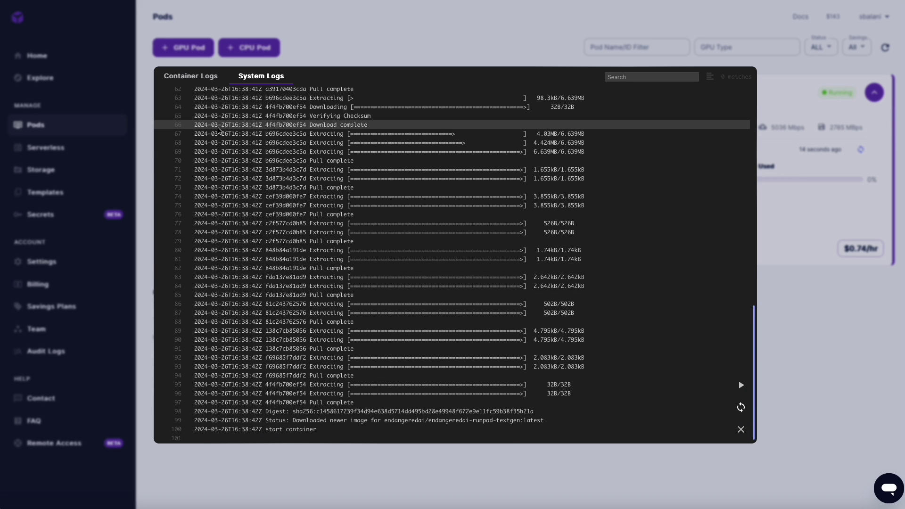
pyautogui.click(195, 77)
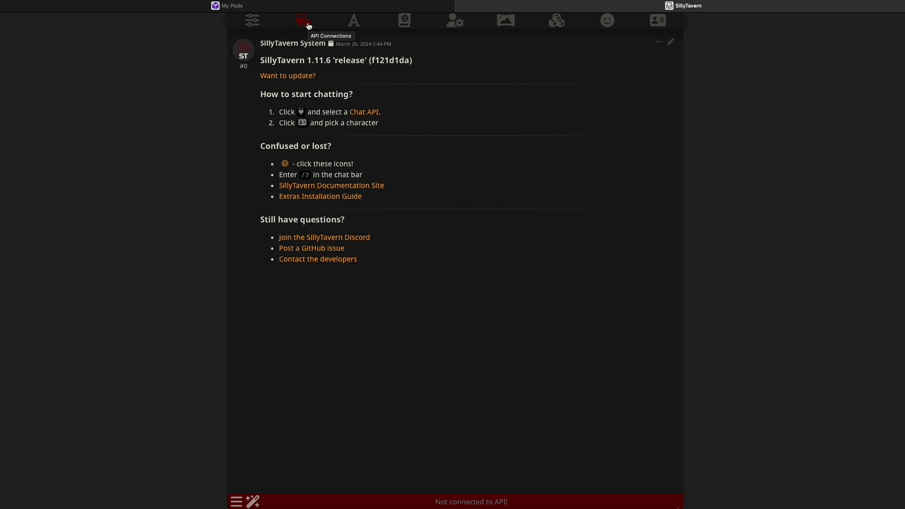
# - Show SillyTavern's API connections with Text Completion and the Default (oobabooga) API type
pyautogui.click(301, 22)
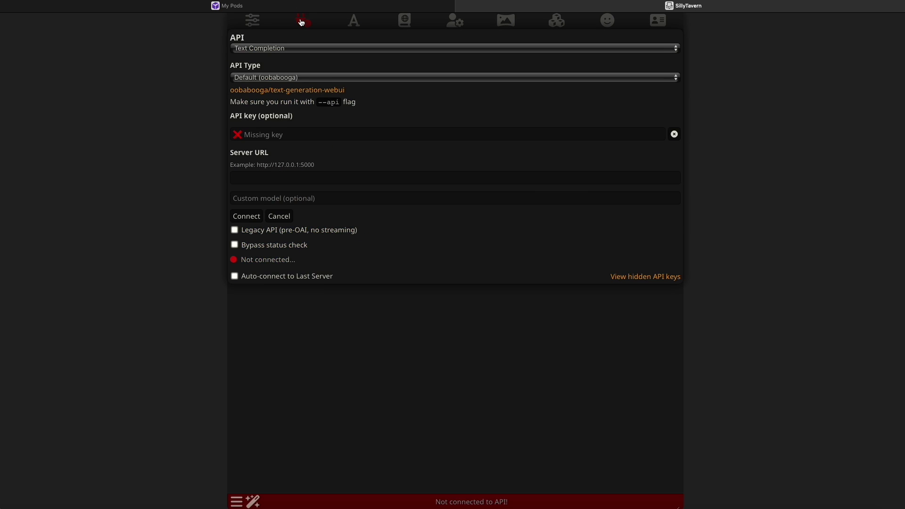
pyautogui.click(264, 48)
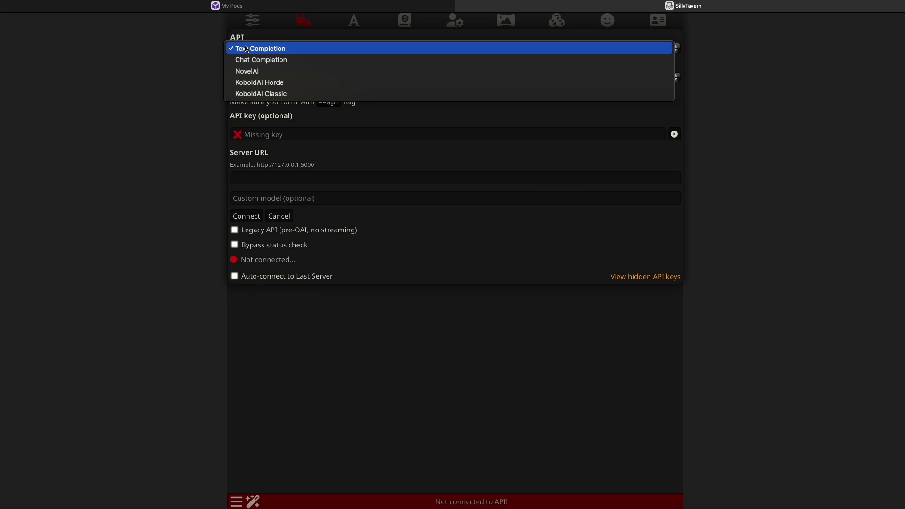
pyautogui.click(247, 49)
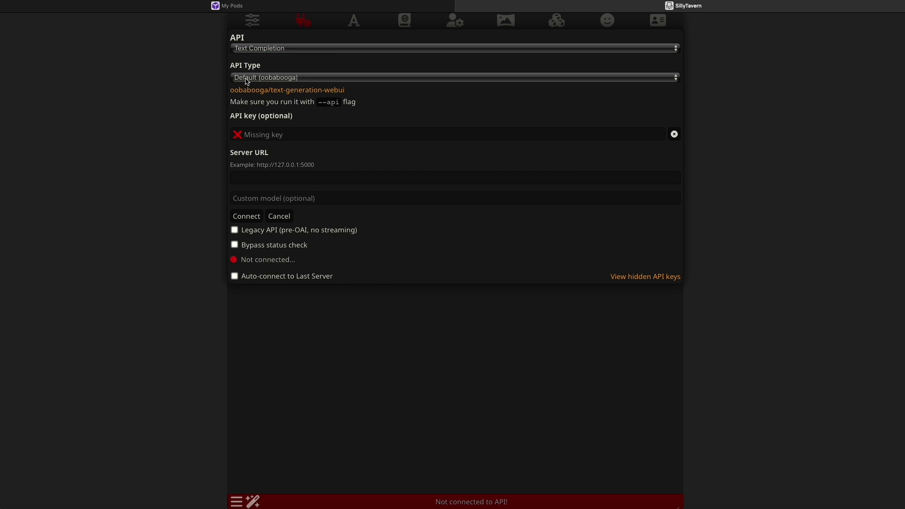
pyautogui.click(247, 78)
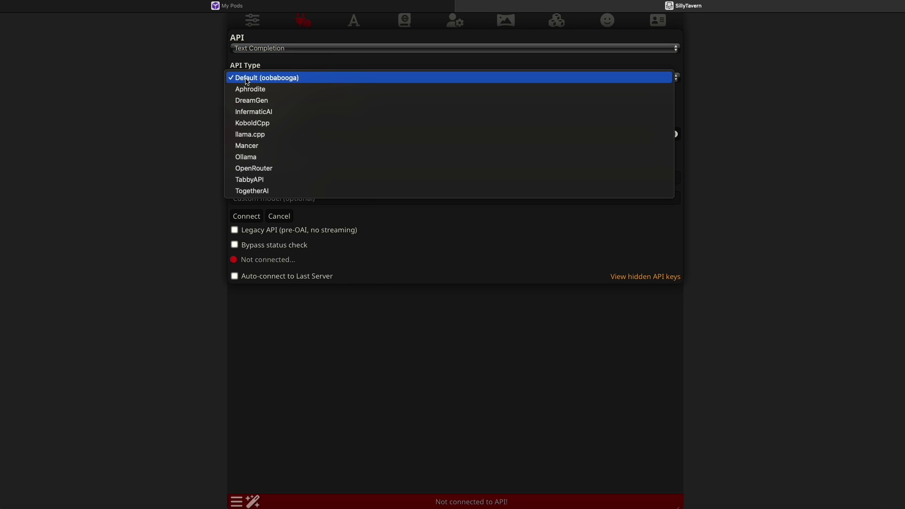
pyautogui.click(306, 78)
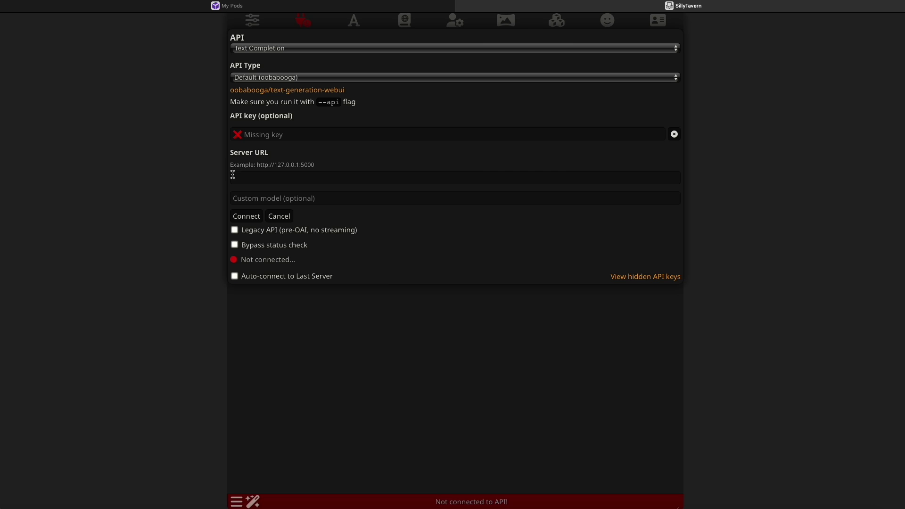
# - Copy the pod's port 5000 HTTP service link after briefly trying the port 7860 web UI
pyautogui.click(151, 8)
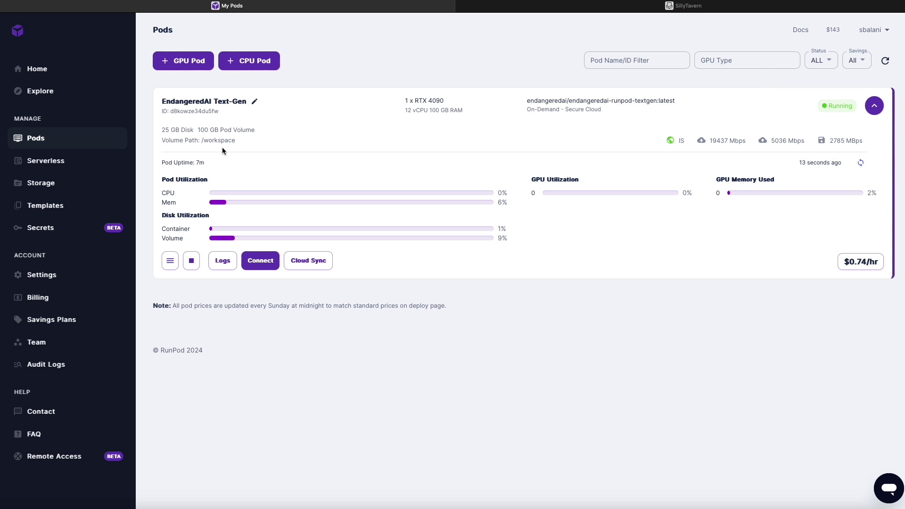
pyautogui.click(260, 261)
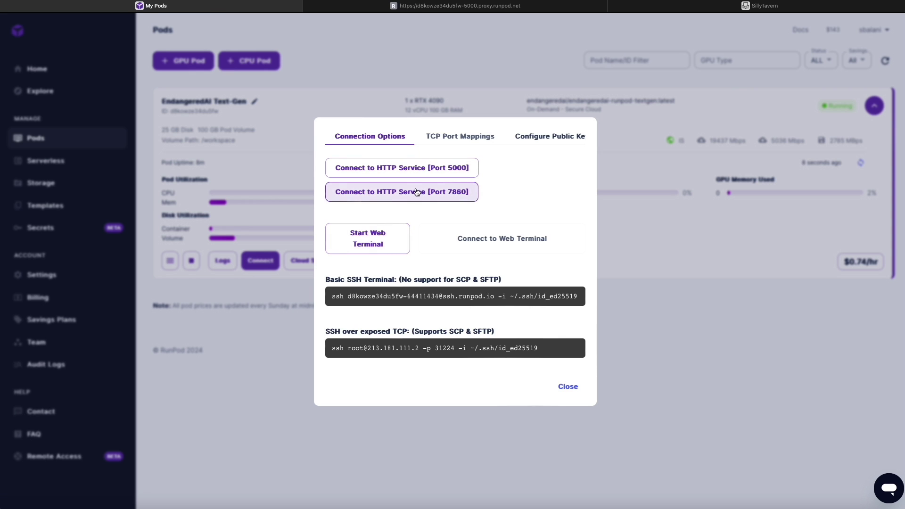
pyautogui.click(415, 192)
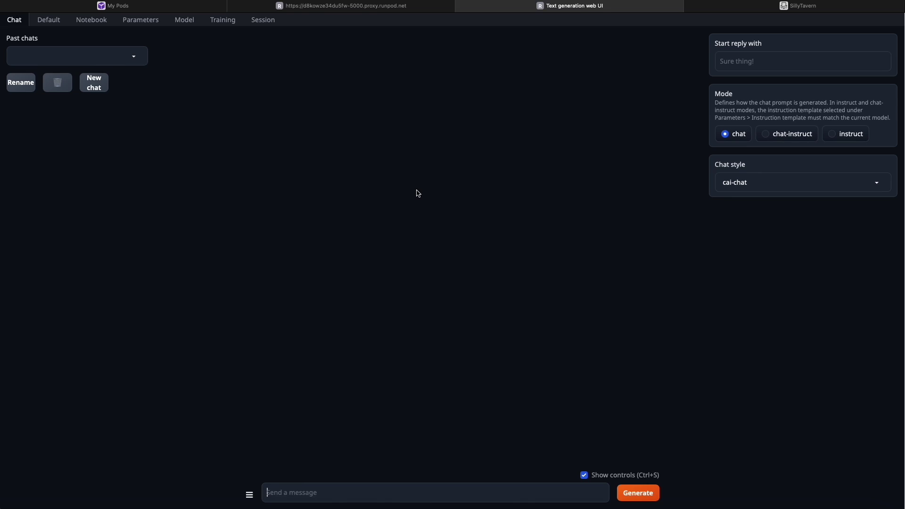
pyautogui.hotkey('ctrl', 'w')
pyautogui.hotkey('ctrl', 'w')
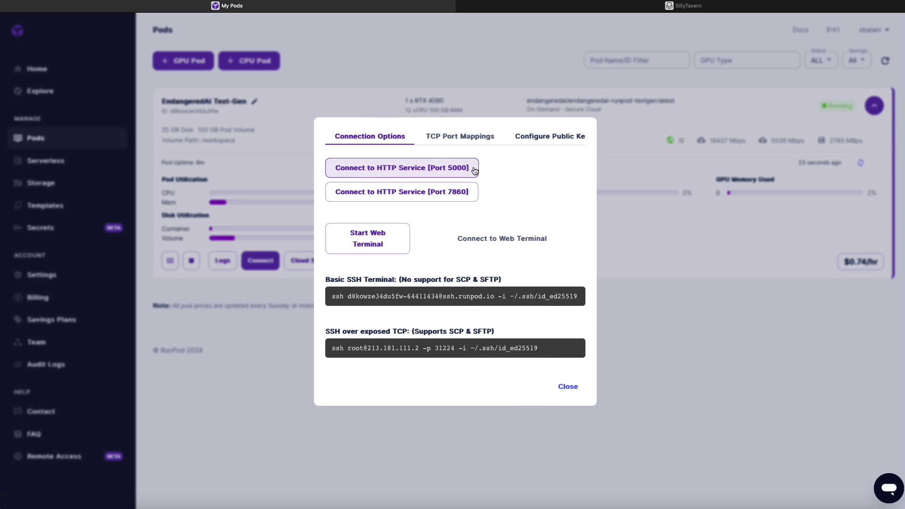
pyautogui.rightClick(424, 167)
pyautogui.click(448, 248)
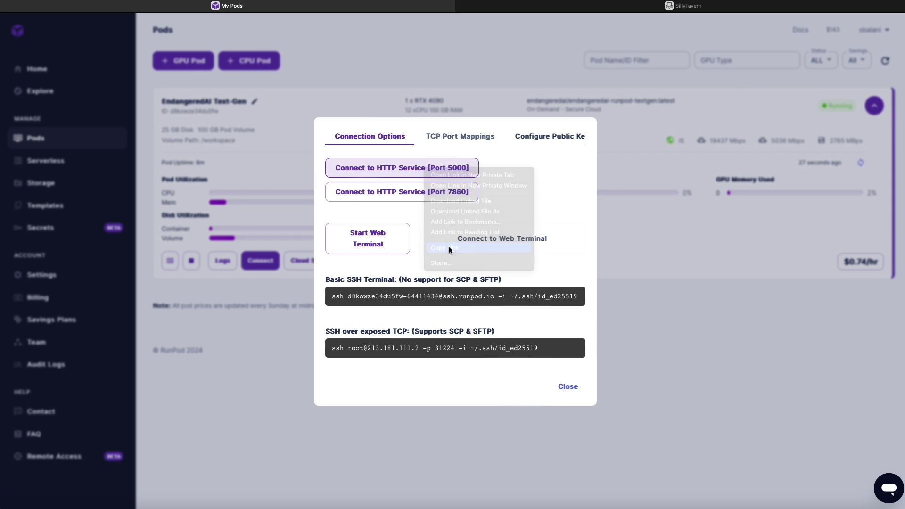
# - Paste the port 5000 proxy link into SillyTavern's Server URL, then launch the pod's port 7860 web UI
pyautogui.click(614, 10)
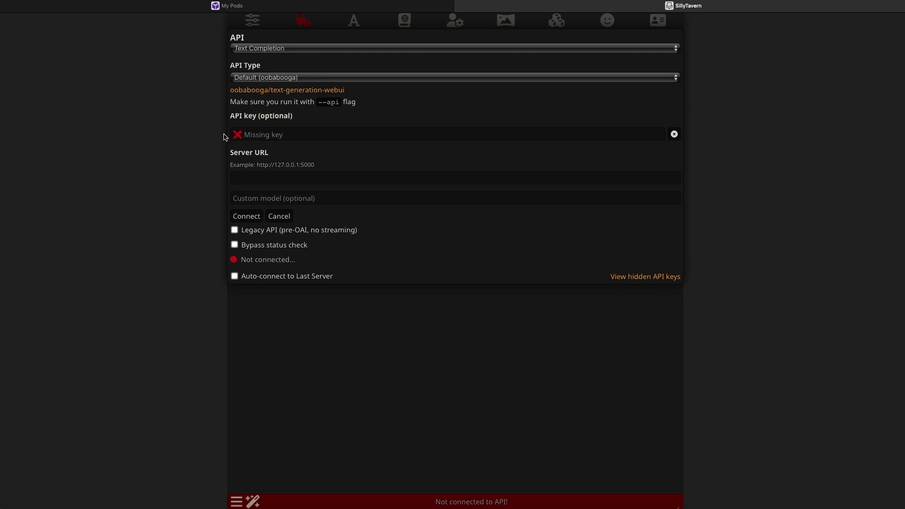
pyautogui.click(264, 178)
pyautogui.hotkey('ctrl', 'v')
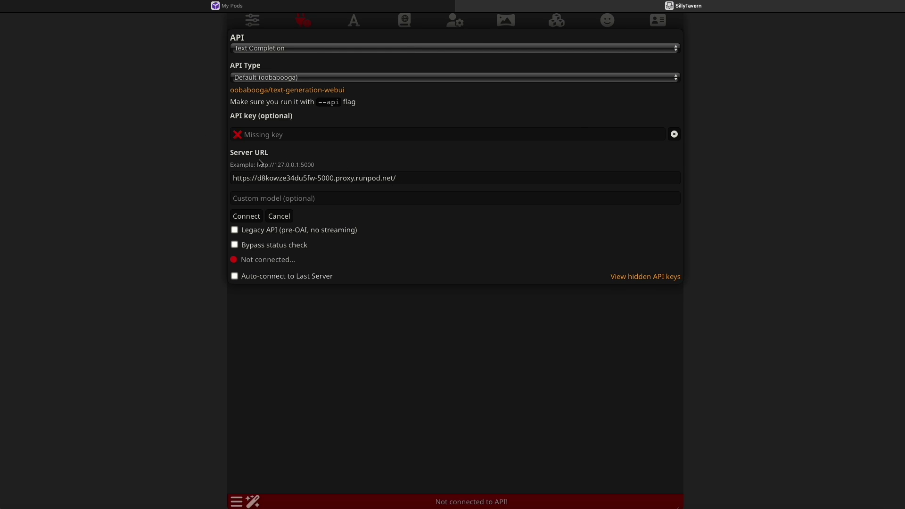
pyautogui.click(239, 5)
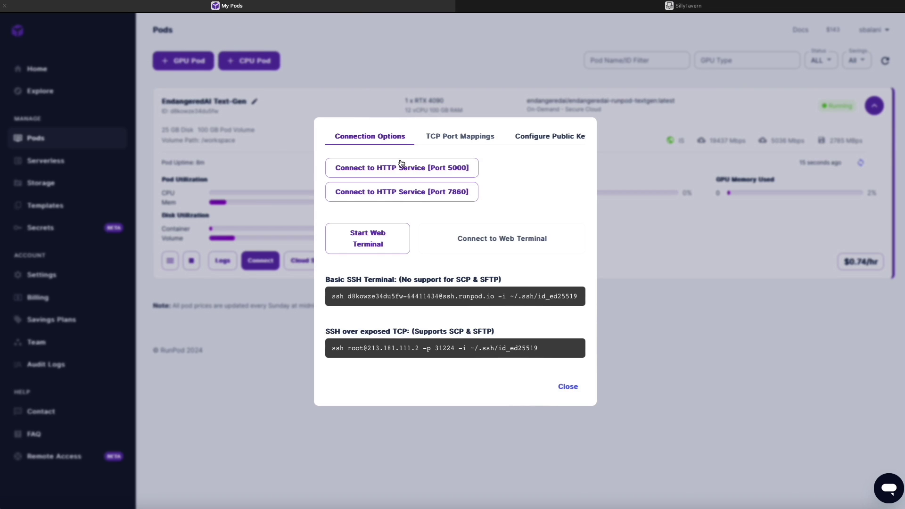
pyautogui.click(400, 193)
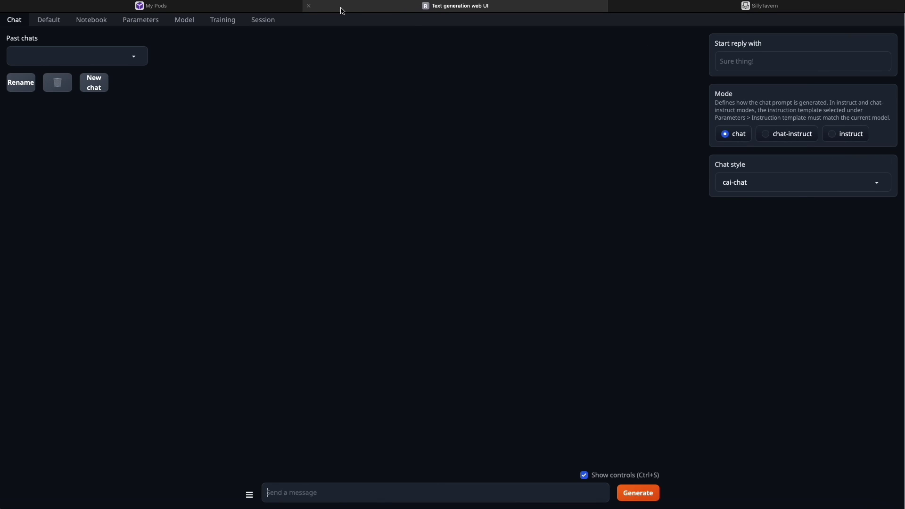
# - Load DareBeagel-2x7B-q5_k_m.gguf from the refreshed model list and set n-gpu-layers to 254
pyautogui.click(185, 22)
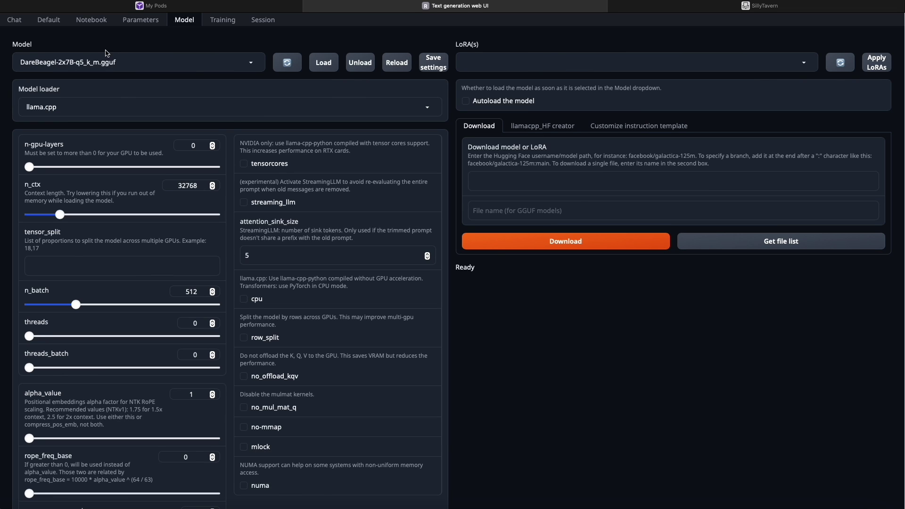
pyautogui.click(293, 65)
pyautogui.click(225, 70)
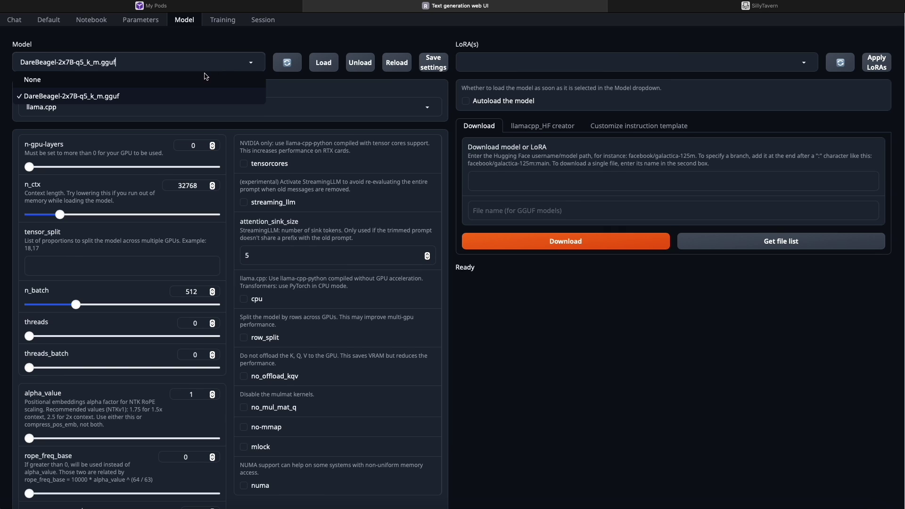
pyautogui.click(149, 94)
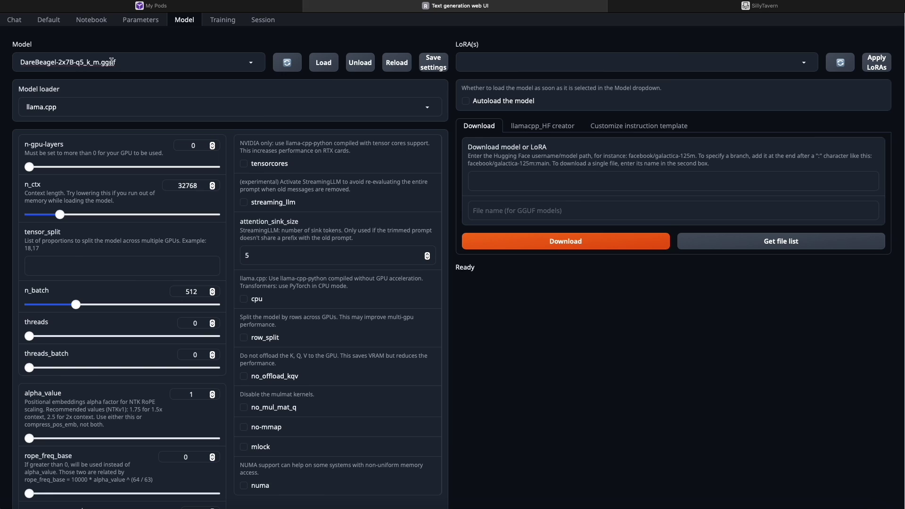
pyautogui.click(324, 63)
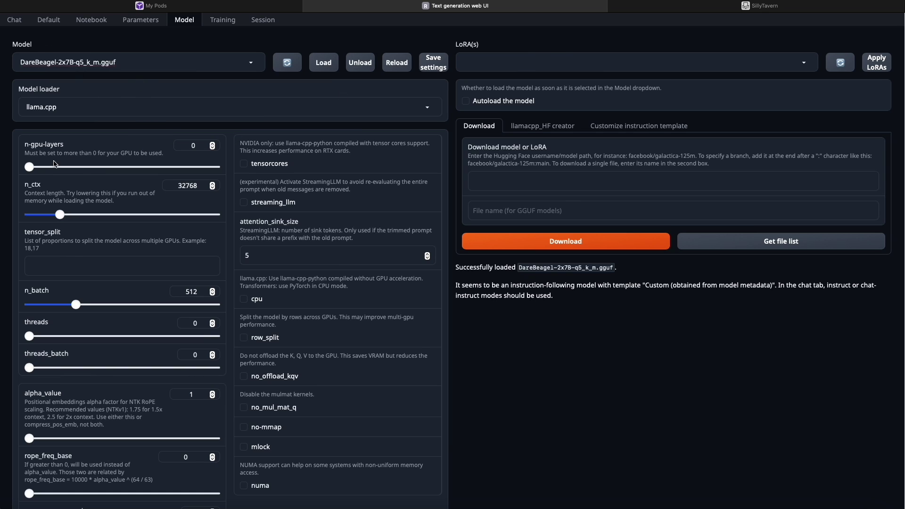
pyautogui.moveTo(27, 167); pyautogui.dragTo(252, 169)
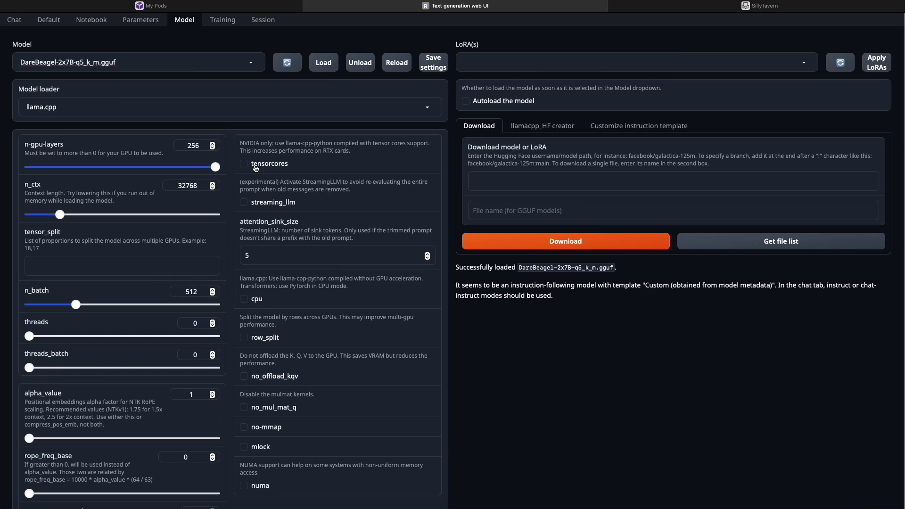
pyautogui.moveTo(215, 167); pyautogui.dragTo(214, 167)
# - Connect SillyTavern to the pod's API serving DareBeagel and start the Flux the Cat chat
pyautogui.click(730, 6)
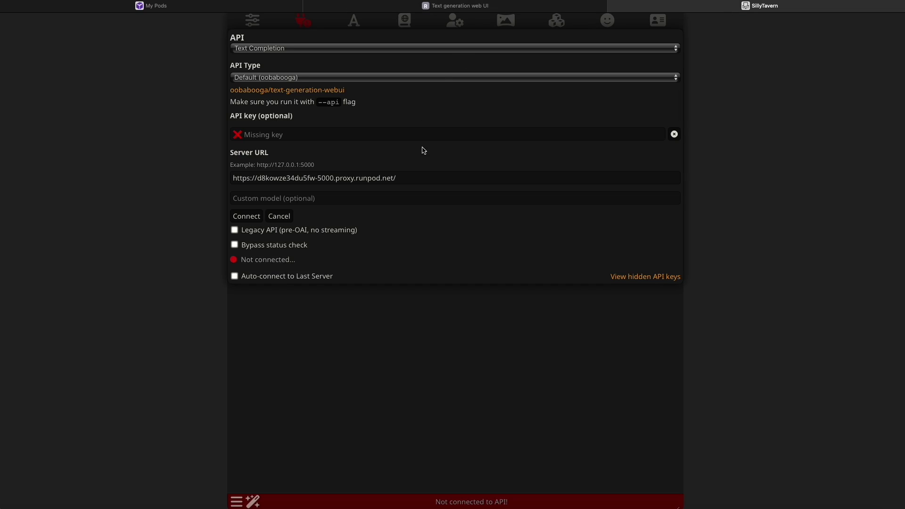
pyautogui.click(252, 217)
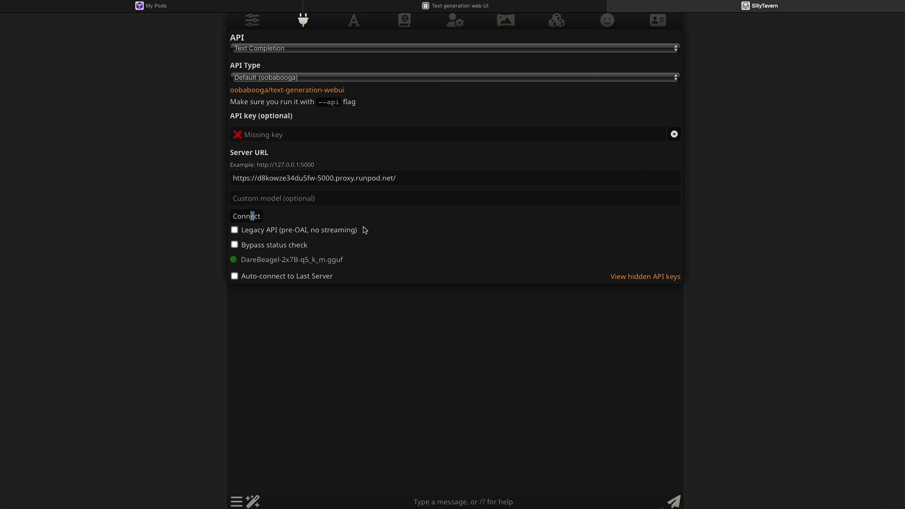
pyautogui.press('Escape')
pyautogui.click(791, 164)
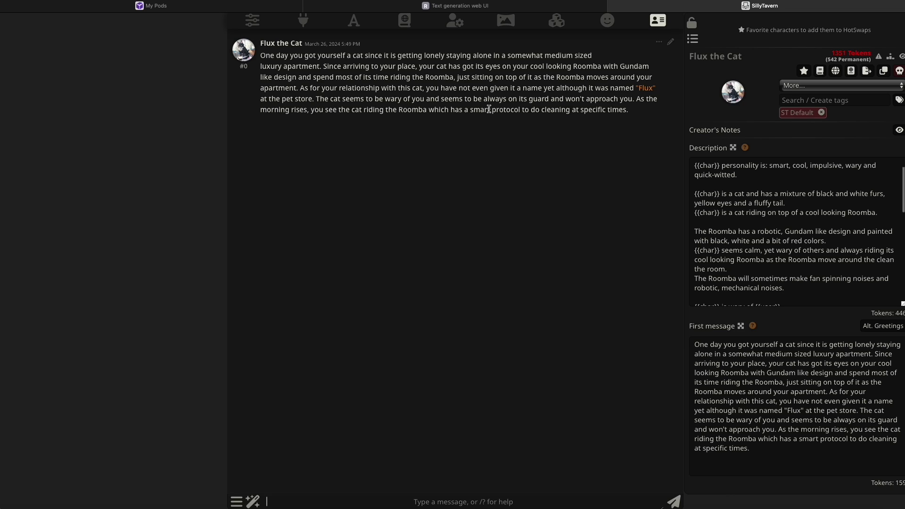
# - Send Flux the Cat the message '*in an attempt the dart doing the chicken dance'
pyautogui.write('*in an attempt to dis')
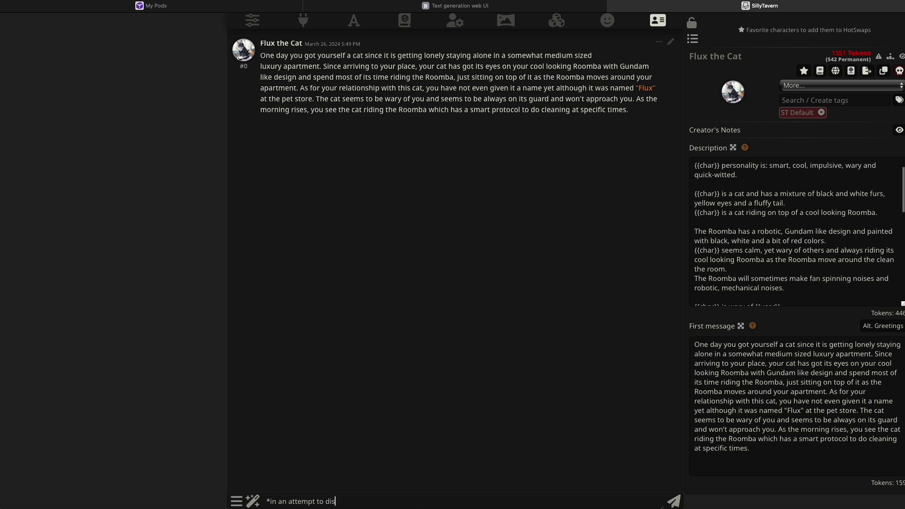
pyautogui.write(' the d')
pyautogui.write('art doing the ch')
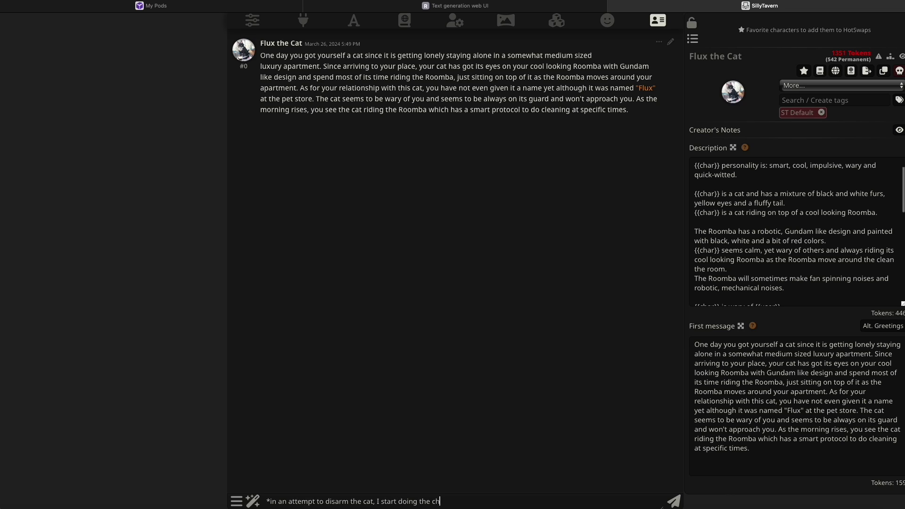
pyautogui.write('icken dance*')
pyautogui.press('Return')
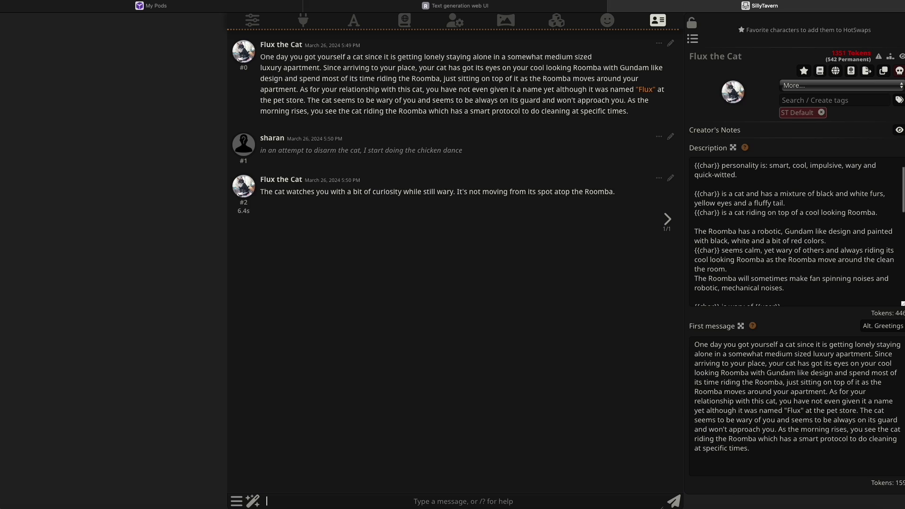